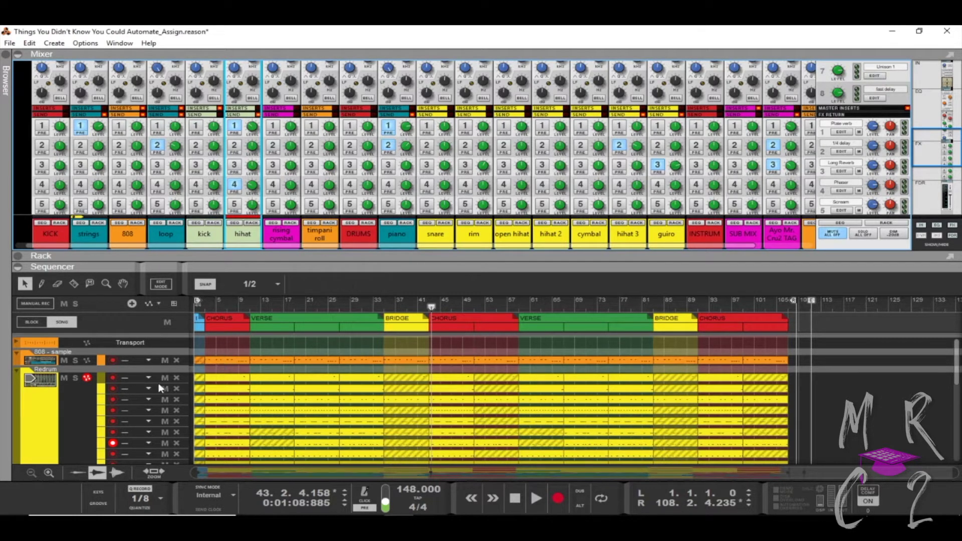
Raise the Mixer/Sequencer divider, then scroll the track list down and back up to review track order.
left_click_drag(272, 269, 272, 134)
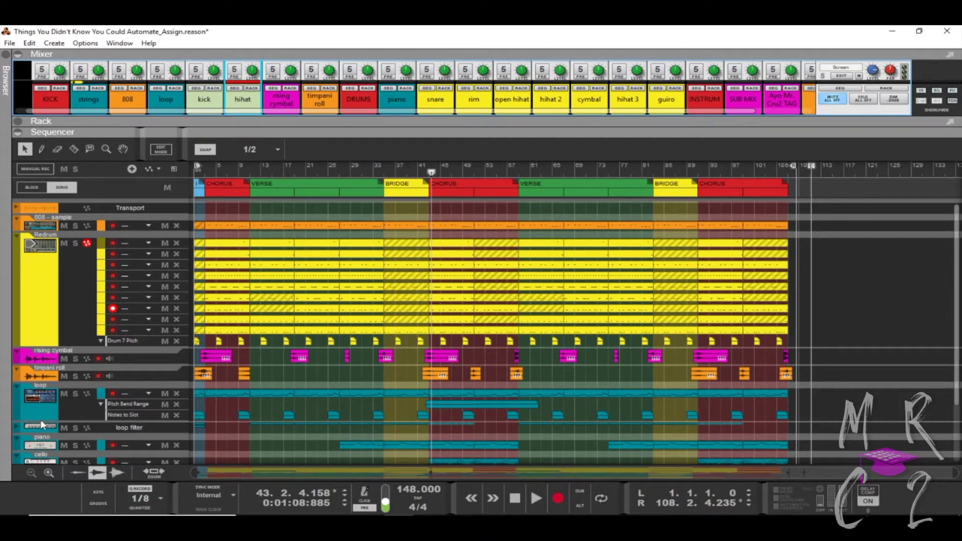
scroll(43, 429, "down", 3)
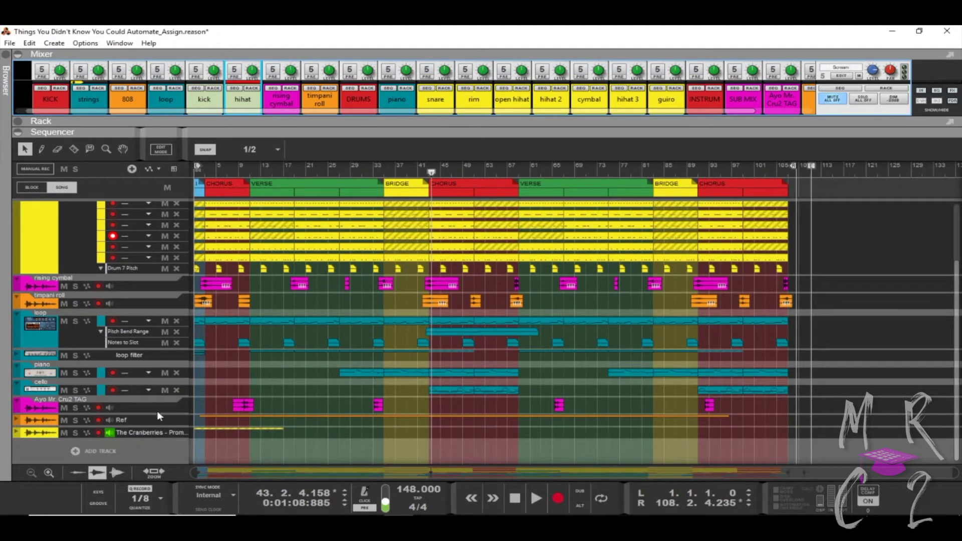
scroll(282, 293, "up", 3)
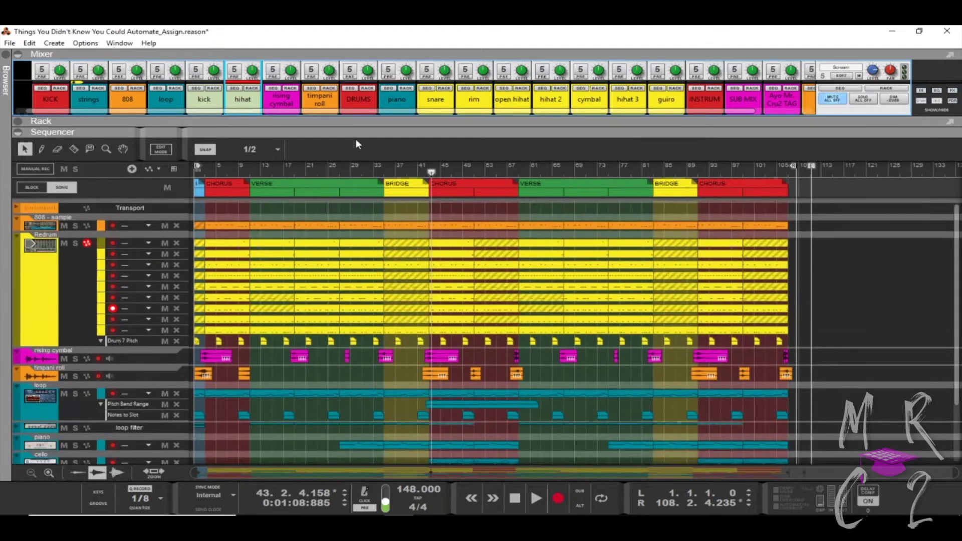
Expand the mixer to full channel strips, select the strings channel, and rebalance the sequencer area.
left_click_drag(354, 124, 357, 242)
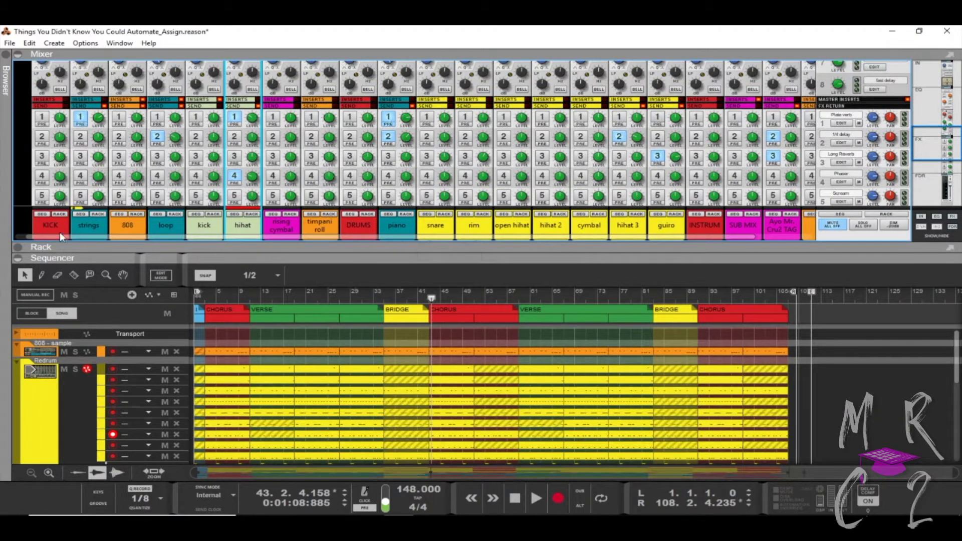
left_click(89, 220)
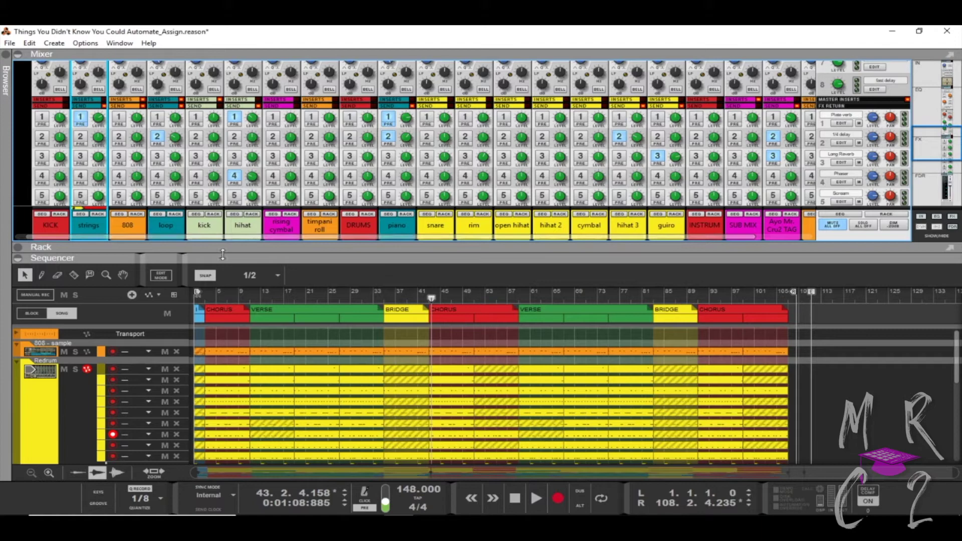
left_click_drag(223, 255, 226, 233)
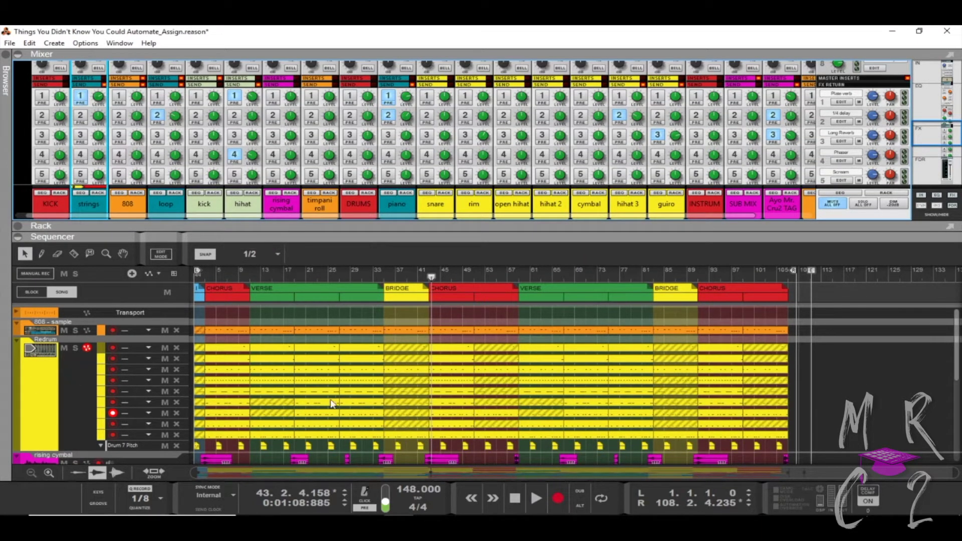
scroll(296, 394, "down", 3)
scroll(295, 394, "down", 3)
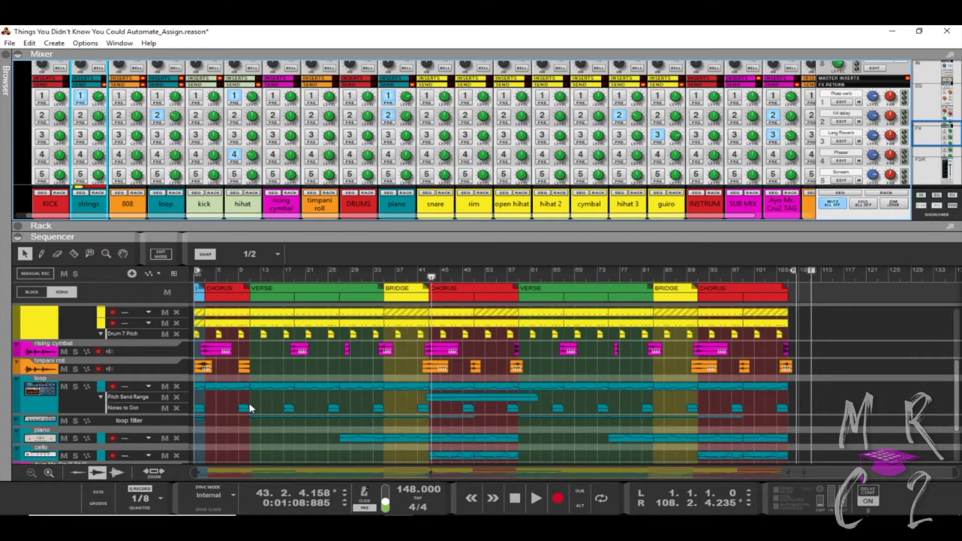
scroll(249, 404, "up", 6)
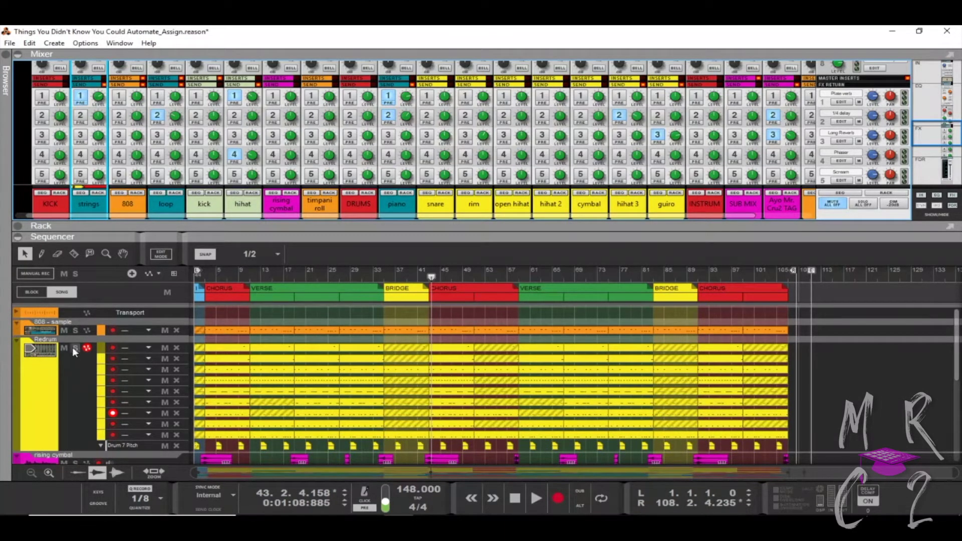
Select the 808 sample, Redrum, rising cymbal and timpani roll tracks and color them Tangerine.
left_click(44, 329)
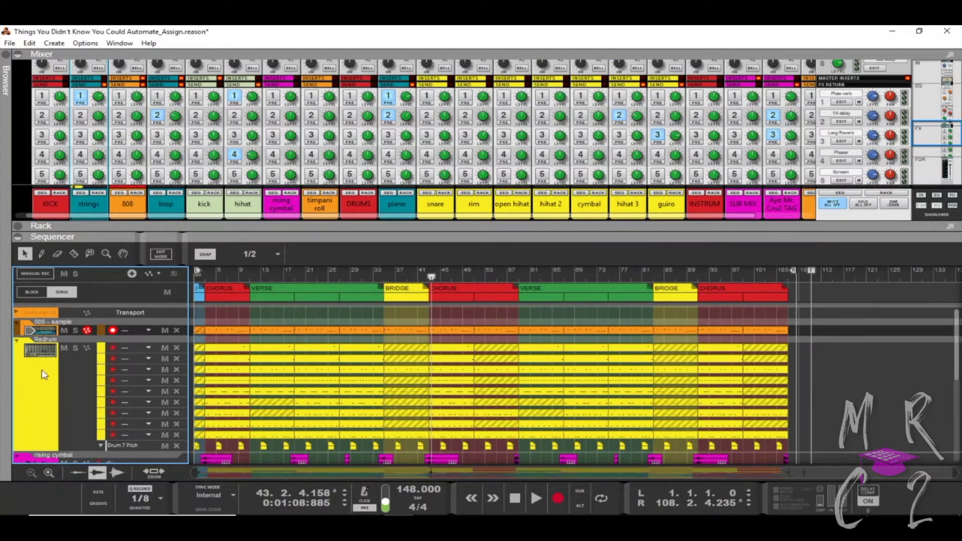
left_click(42, 393)
scroll(42, 393, "down", 5)
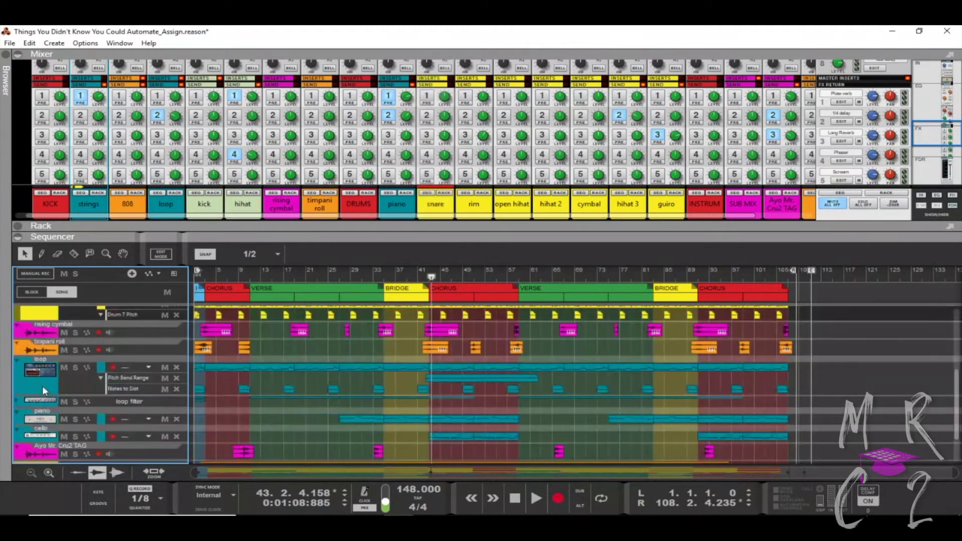
left_click(41, 335)
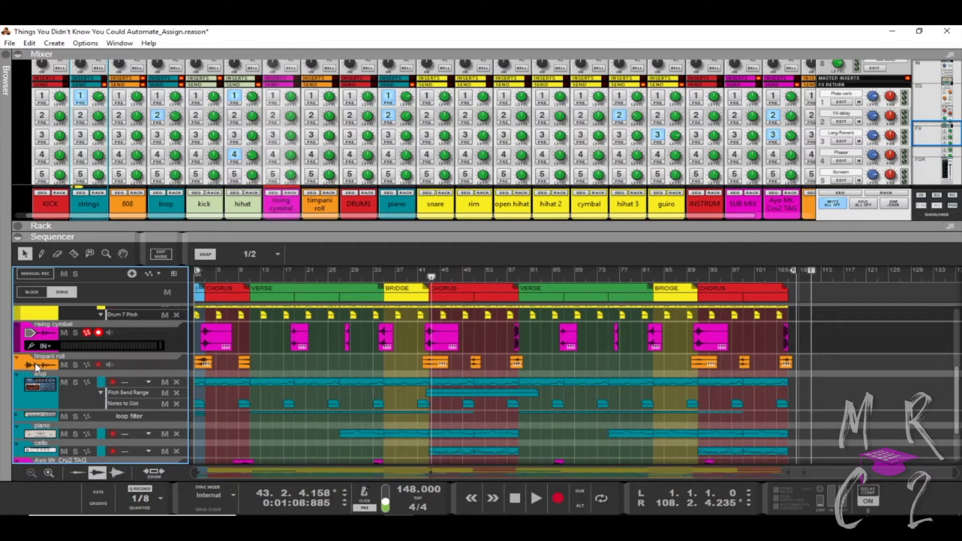
left_click(48, 357)
right_click(48, 357)
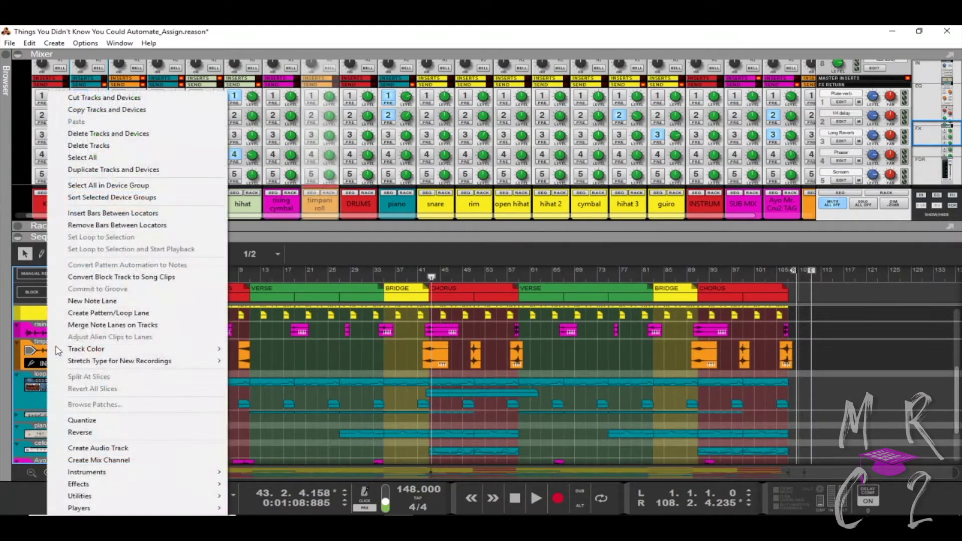
mouse_move(211, 349)
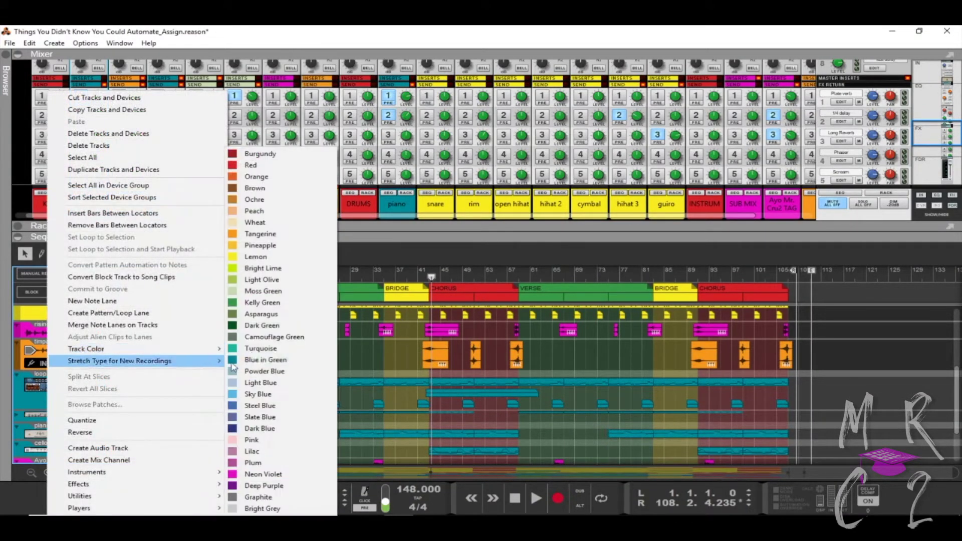
left_click(281, 234)
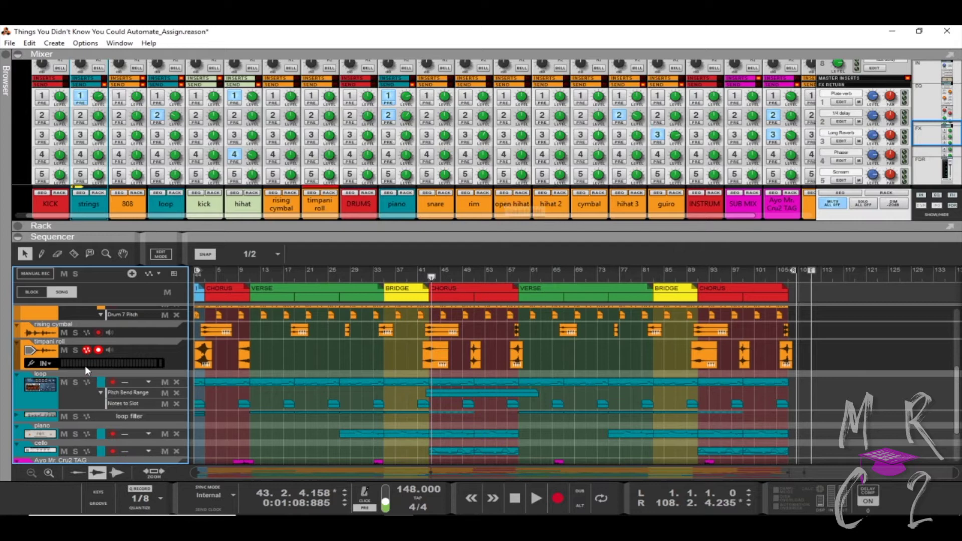
Color the cello track Turquoise, then change it to Blue in Green.
left_click(34, 389)
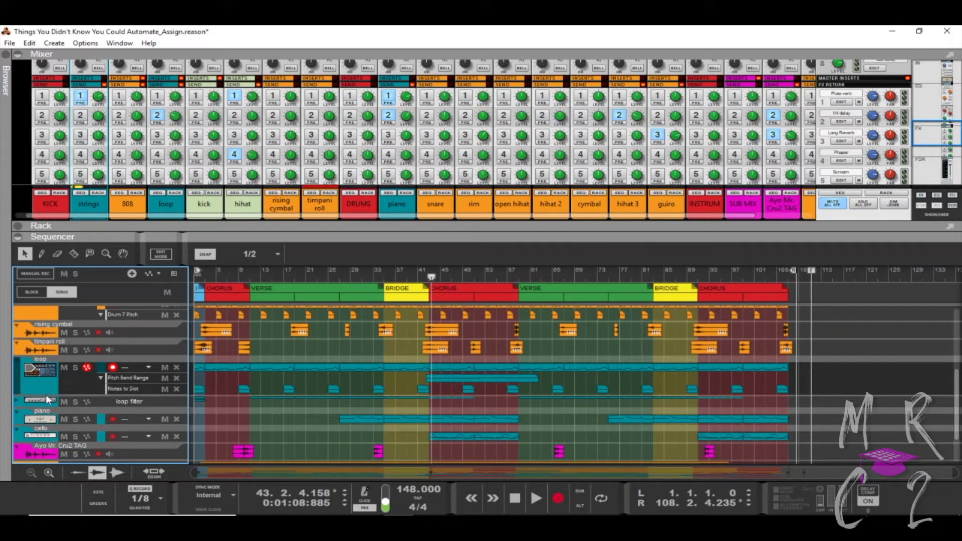
scroll(42, 391, "down", 3)
left_click(42, 394)
right_click(42, 394)
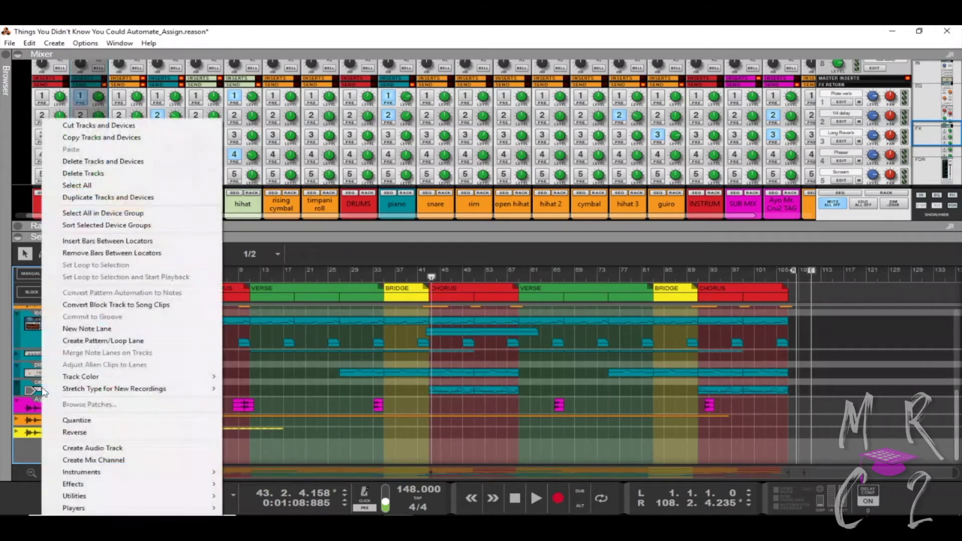
mouse_move(150, 377)
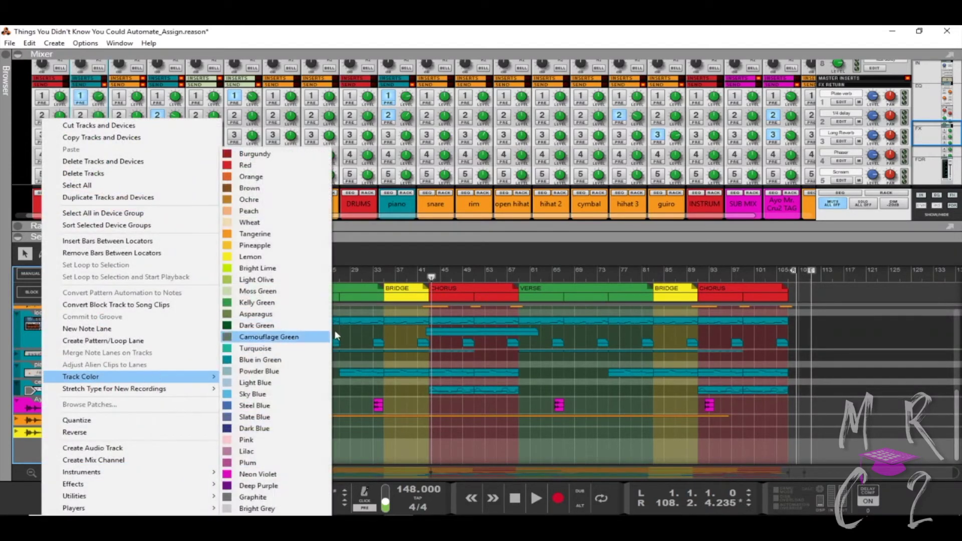
left_click(267, 349)
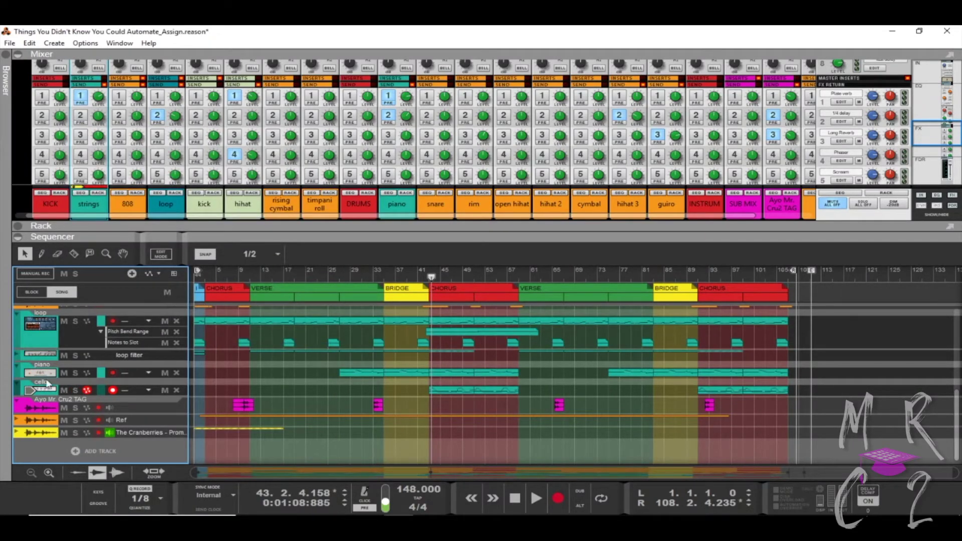
right_click(48, 384)
mouse_move(190, 376)
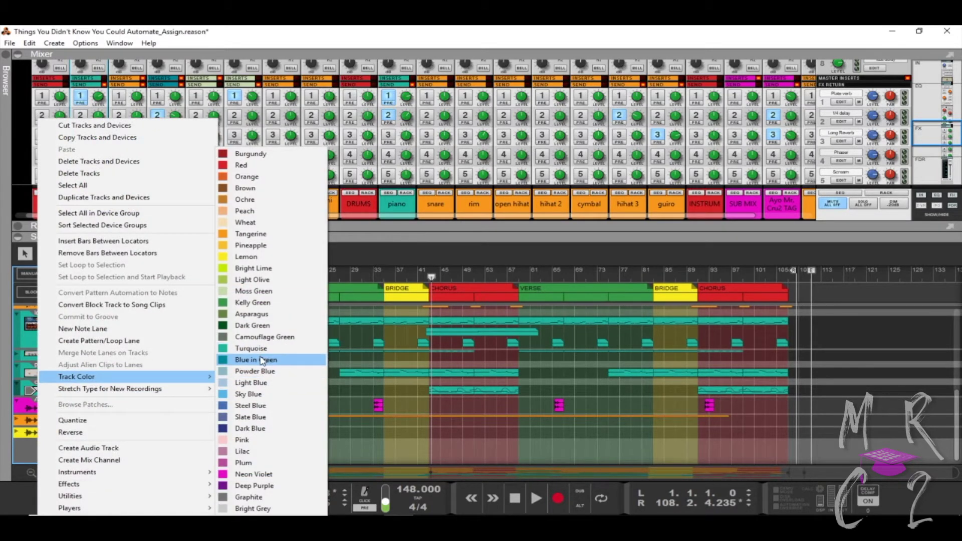
left_click(261, 360)
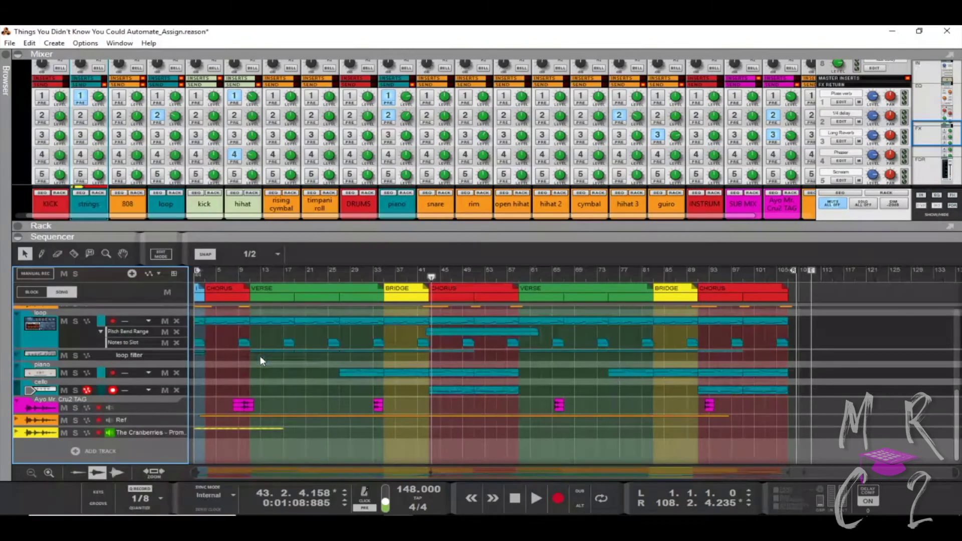
left_click(162, 217)
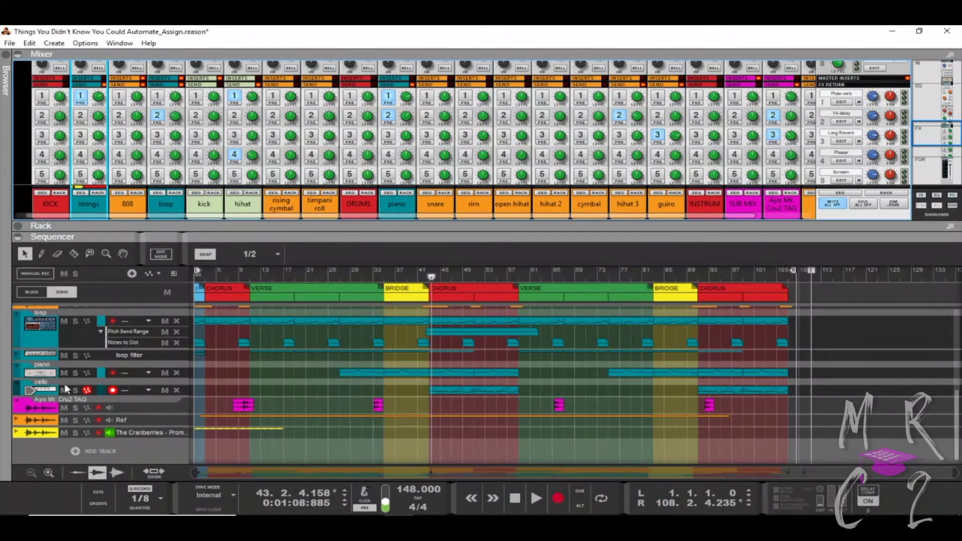
scroll(50, 370, "up", 5)
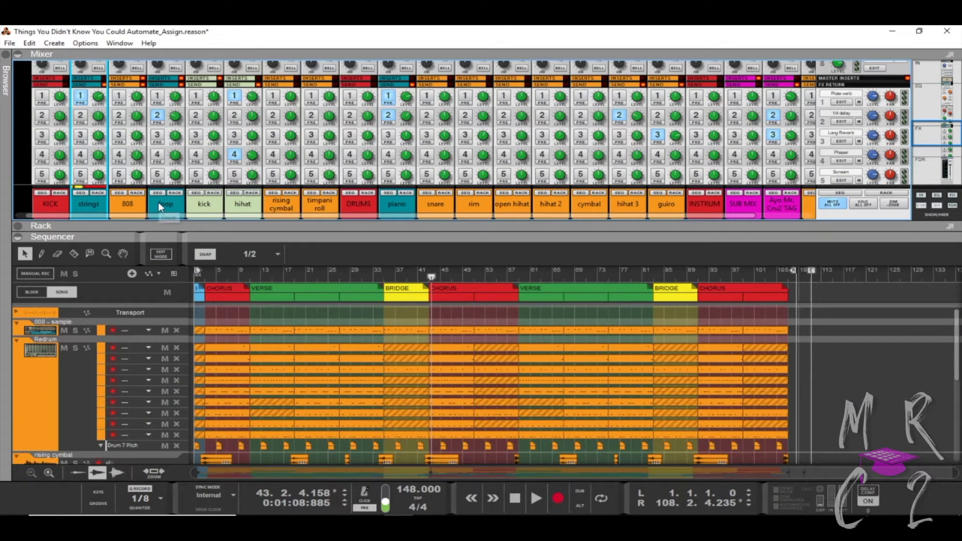
left_click(158, 202)
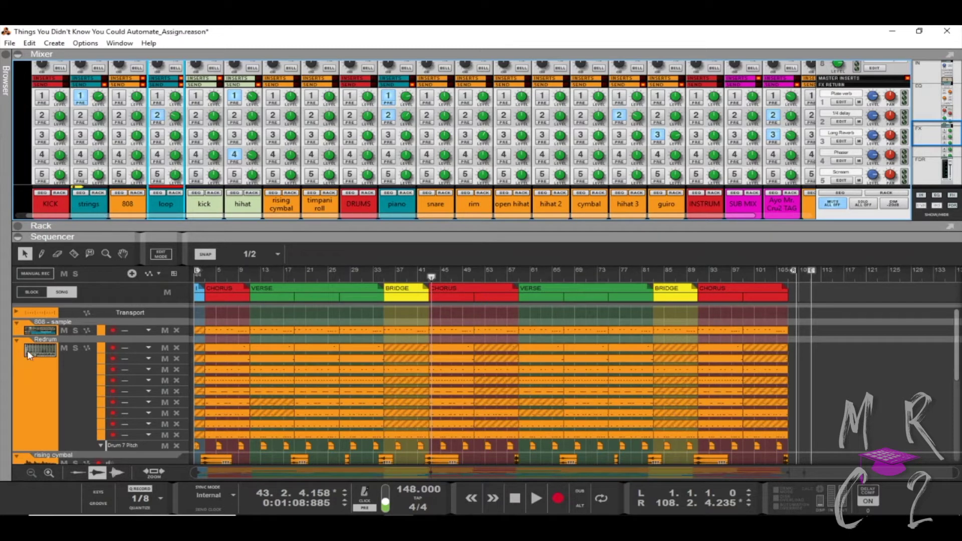
left_click(38, 331)
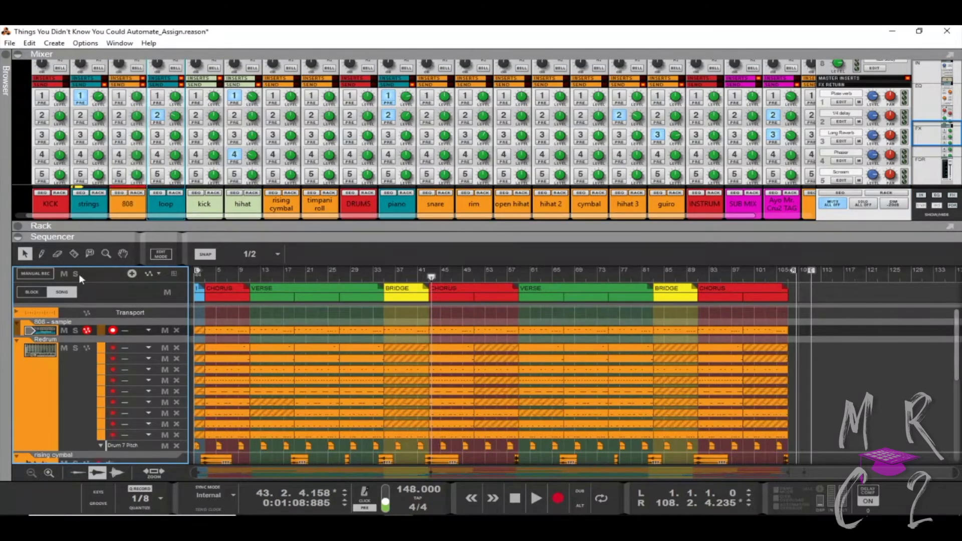
left_click(38, 386)
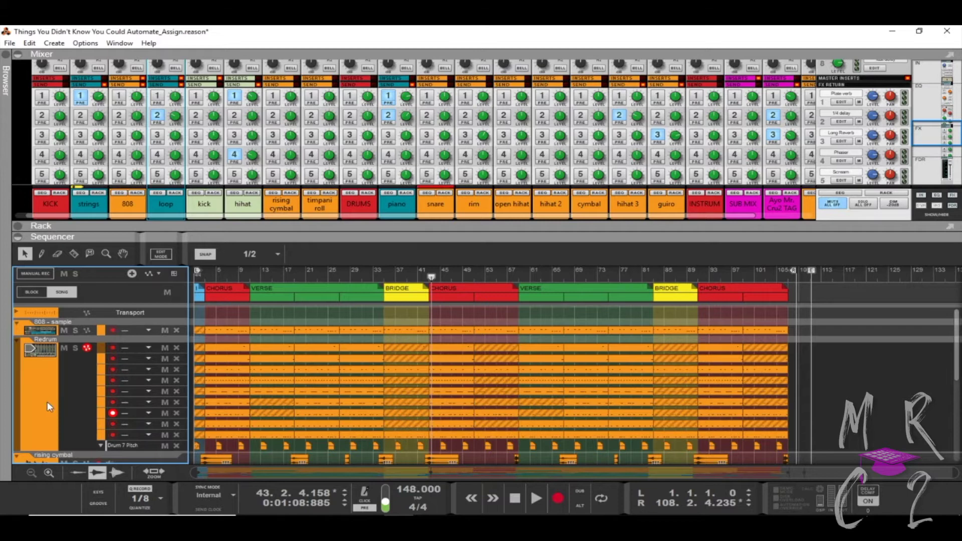
scroll(39, 446, "down", 3)
left_click(40, 399)
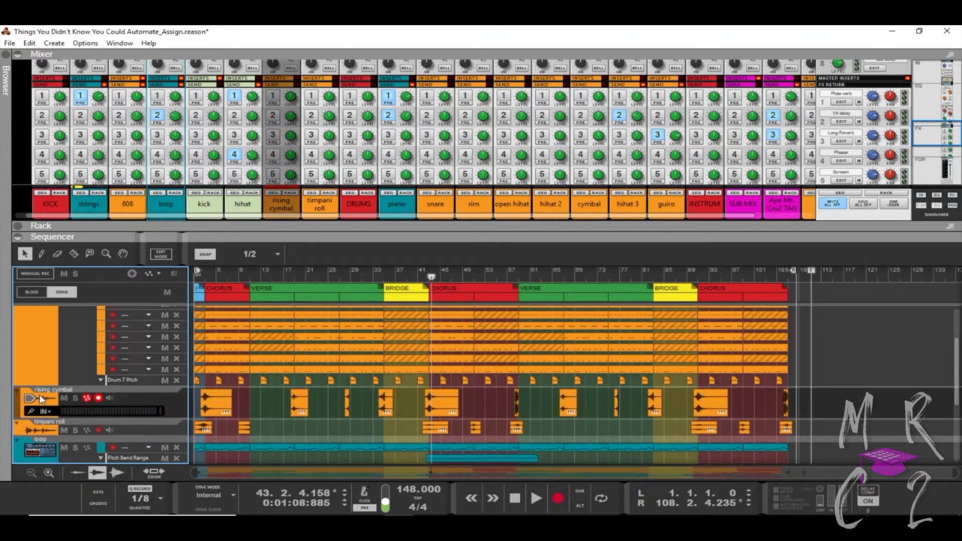
left_click(44, 415)
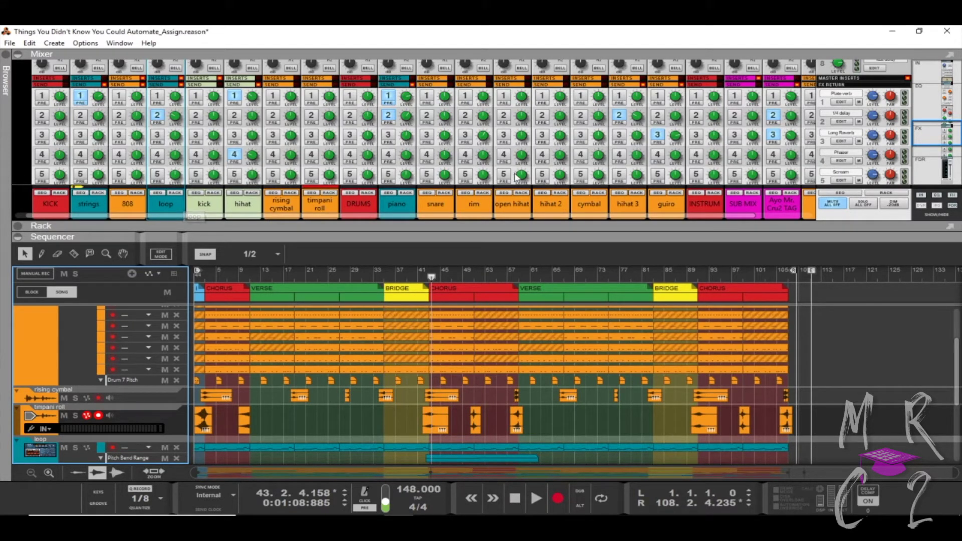
scroll(62, 323, "up", 3)
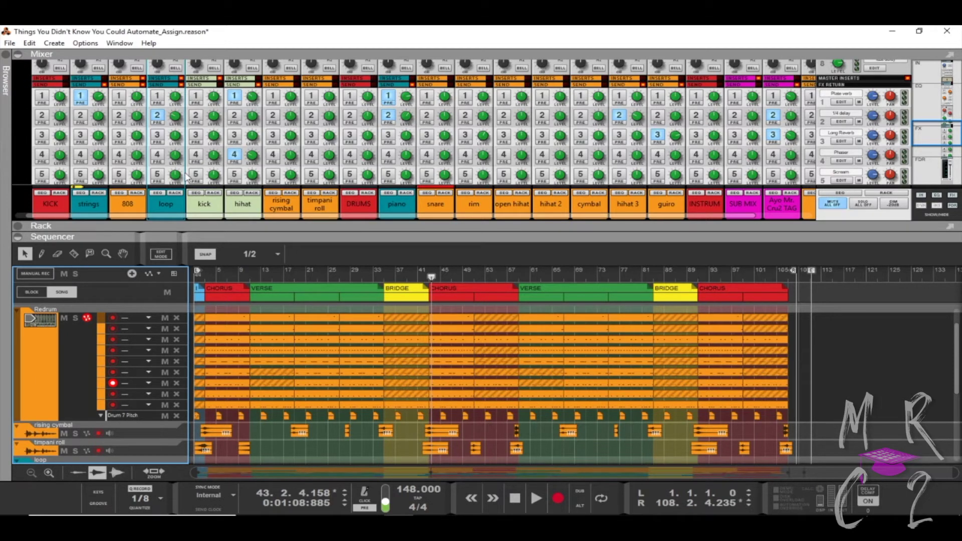
Select the KICK through INSTRUM channels and apply Sort Selected Device Groups from the Redrum track.
left_click(50, 210)
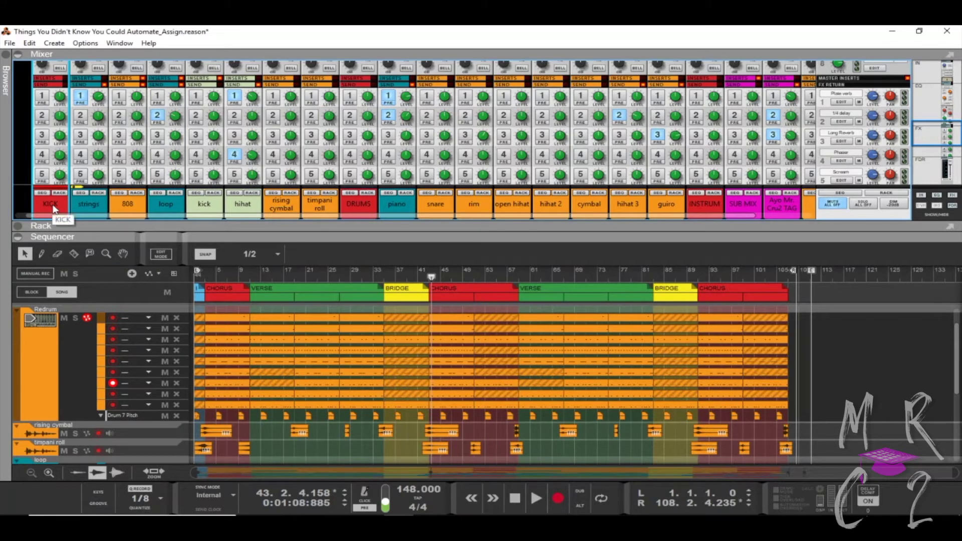
left_click(356, 206)
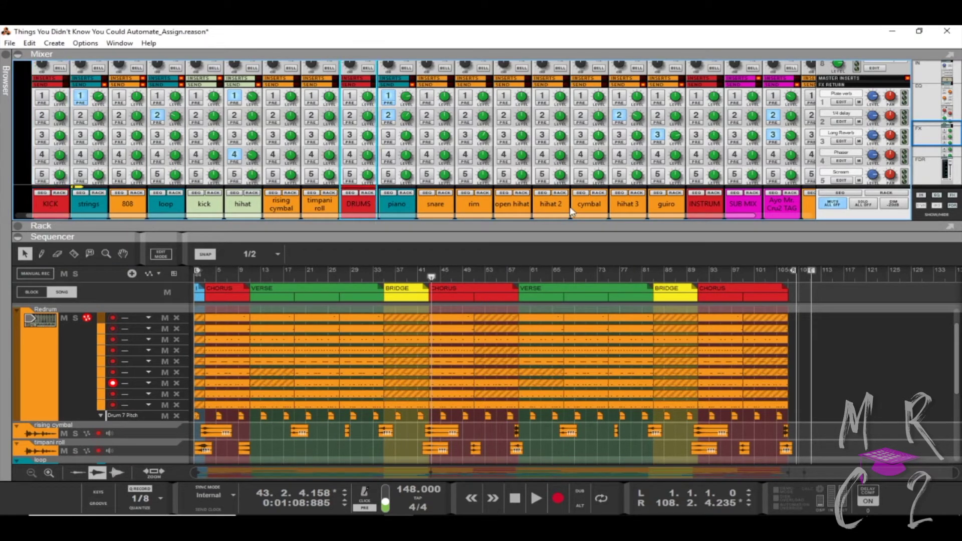
left_click(717, 210)
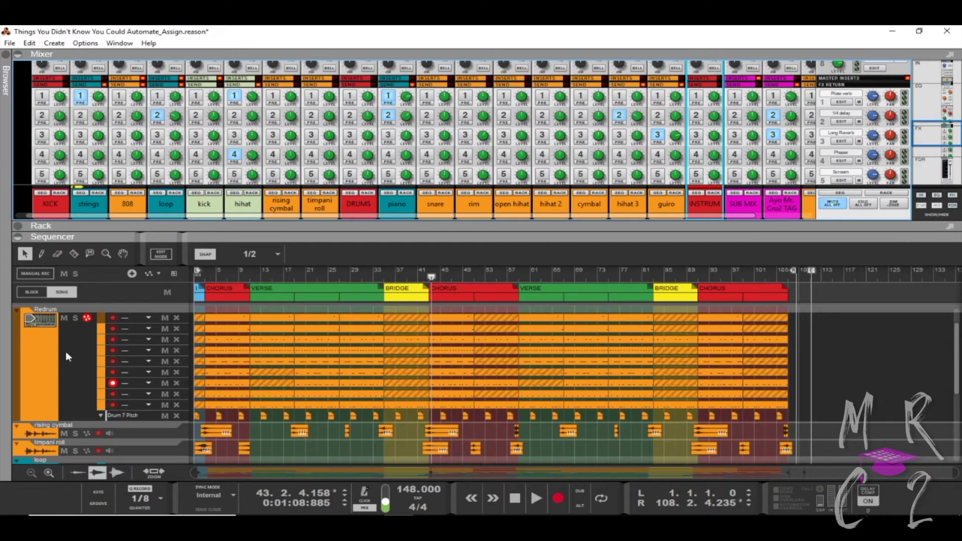
left_click(55, 370)
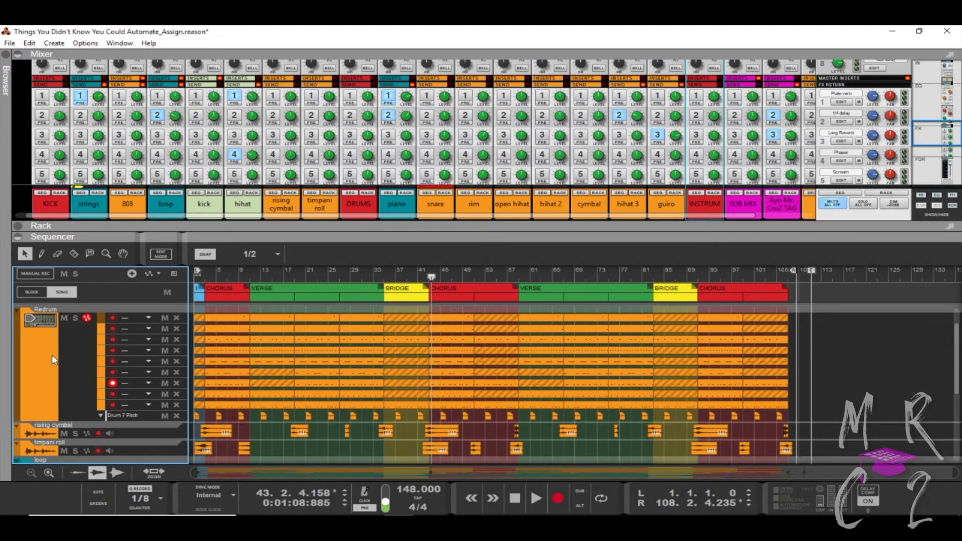
right_click(54, 360)
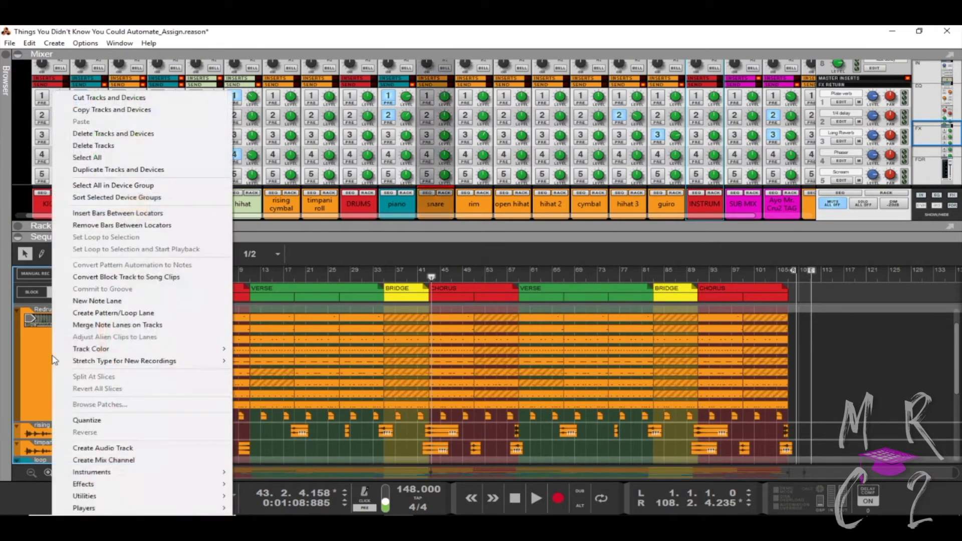
left_click(124, 199)
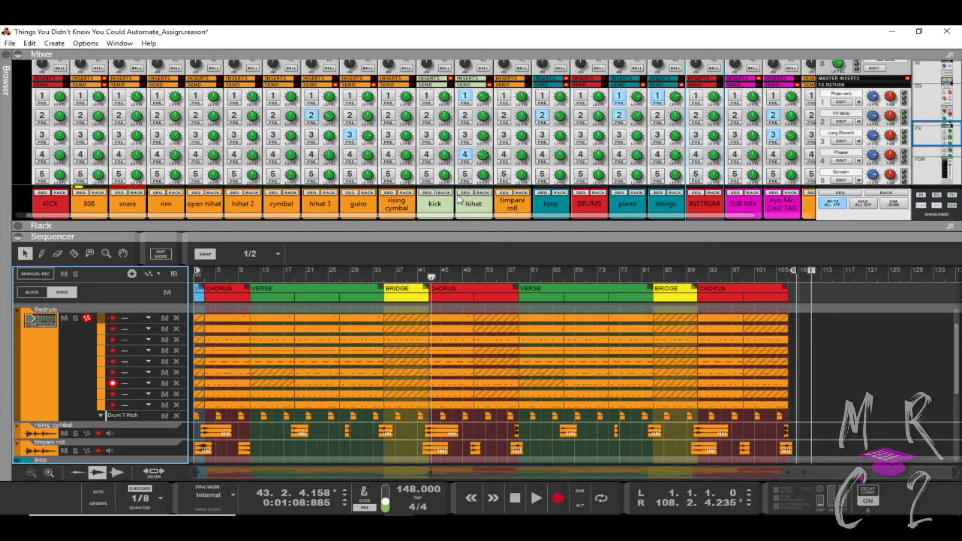
Make the sequencer lanes taller, then move the kick and hihat strips to just after 808.
scroll(59, 344, "up", 2)
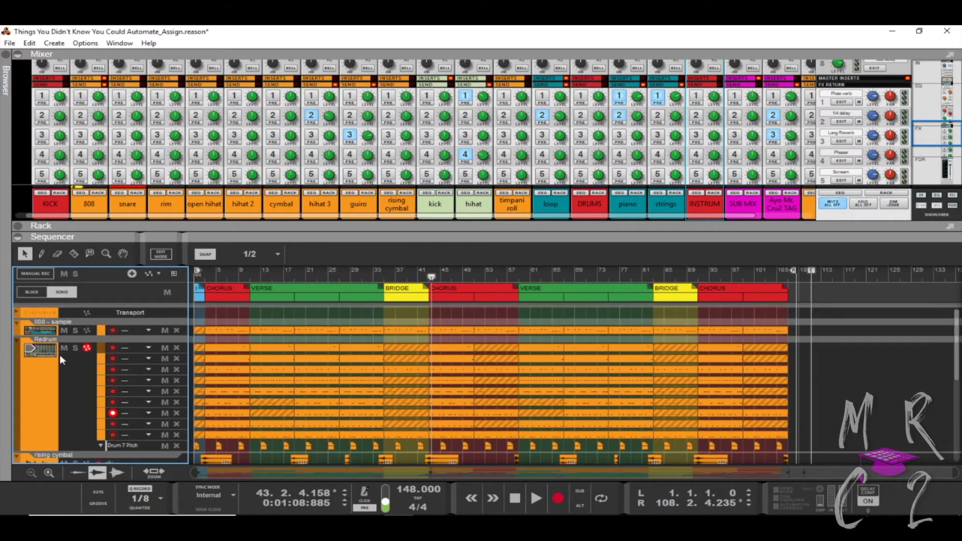
scroll(370, 216, "left", 1)
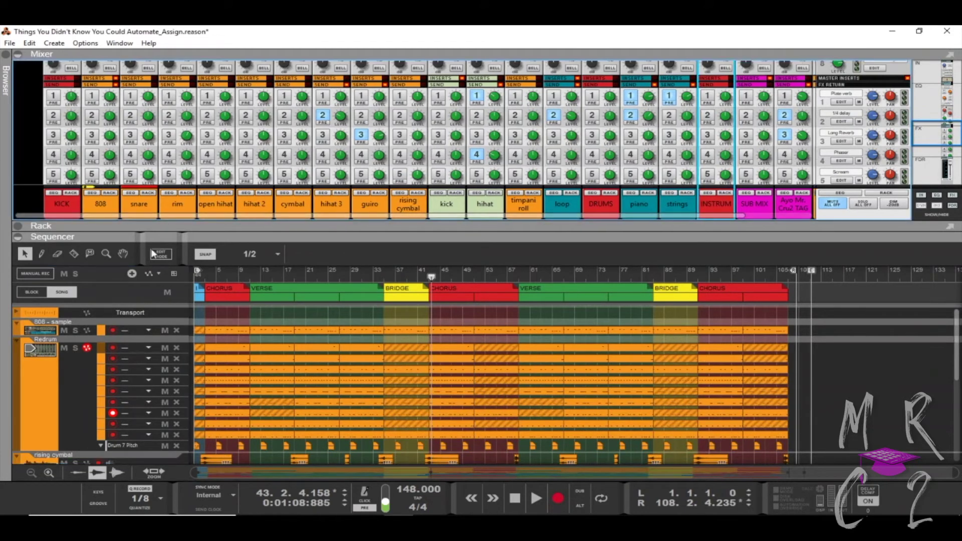
left_click(45, 474)
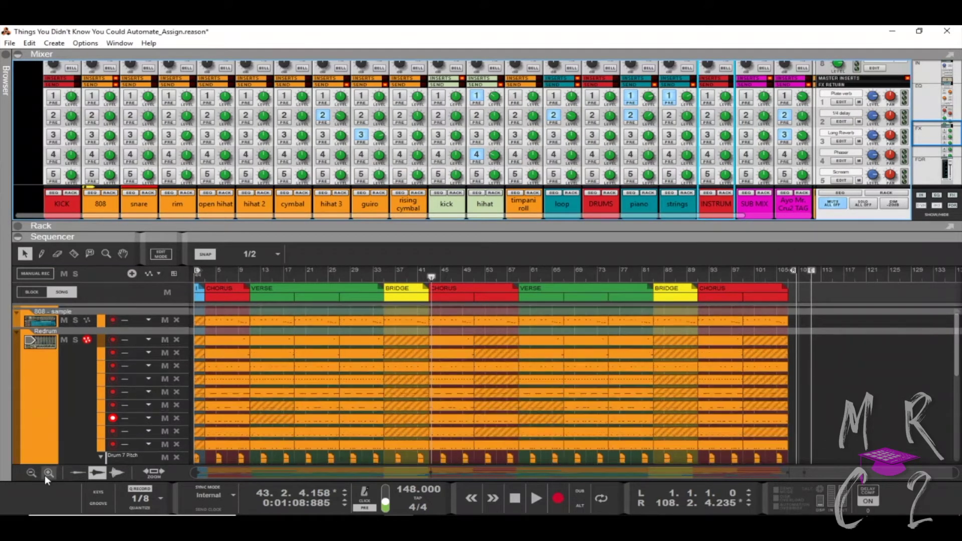
left_click(45, 475)
left_click(442, 206)
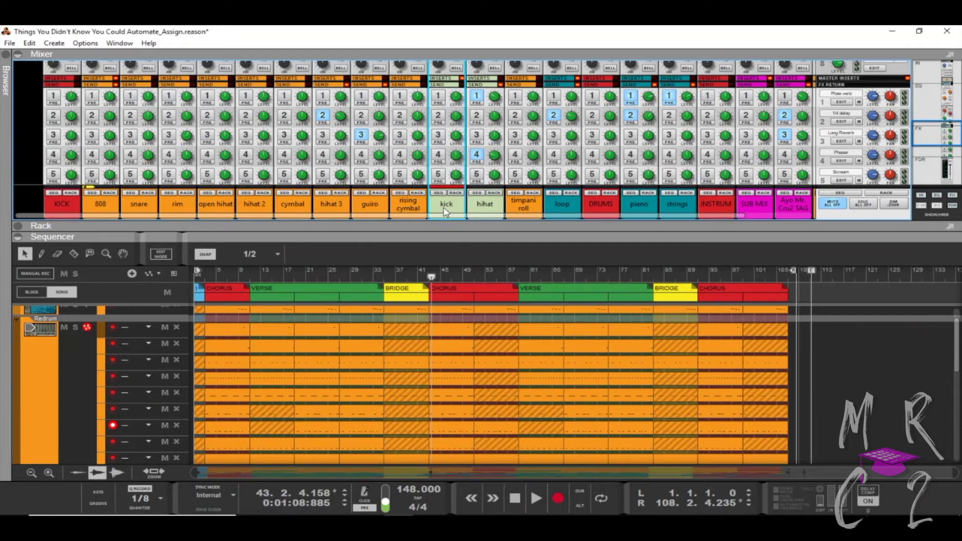
left_click_drag(480, 209, 125, 208)
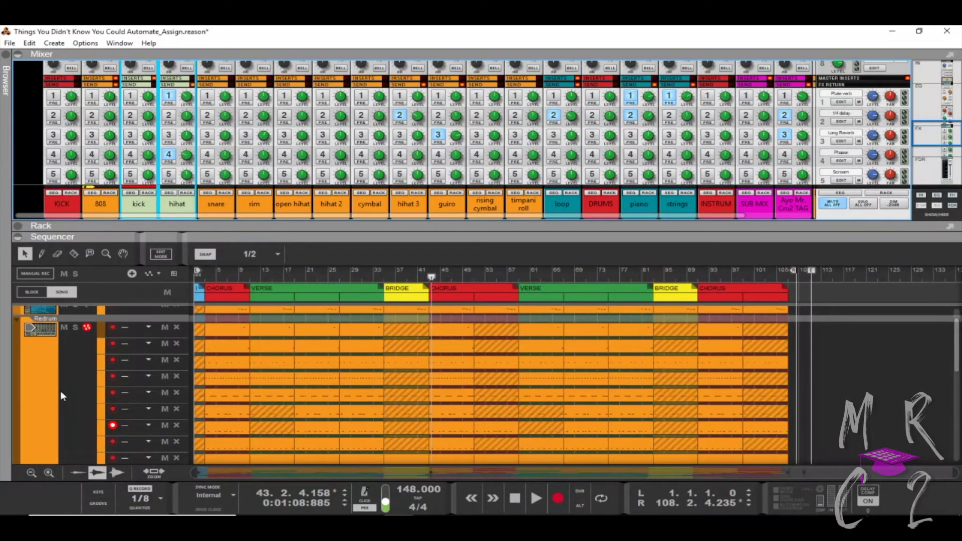
Set the channel color of the 808 through rim strips to Tangerine.
left_click(100, 208, "shift")
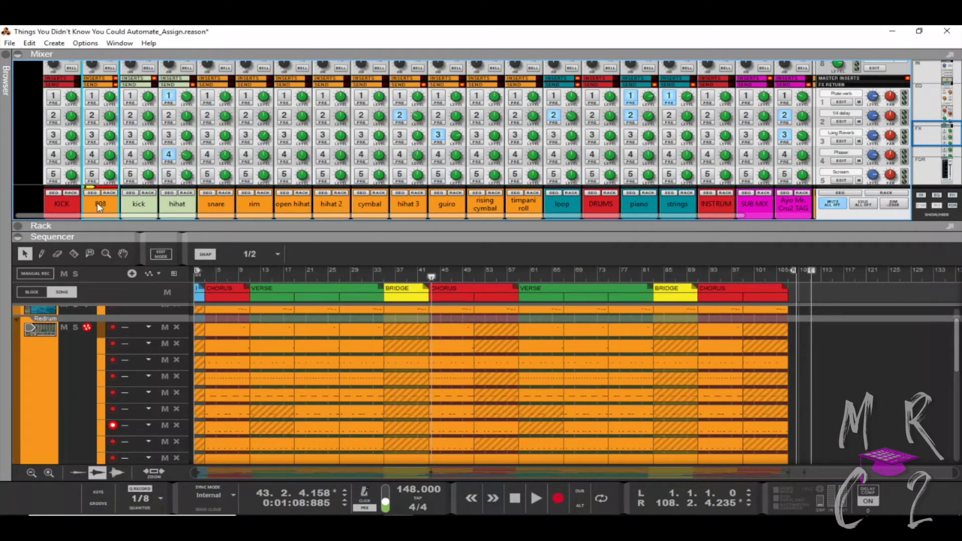
left_click(244, 210, "shift")
right_click(185, 208)
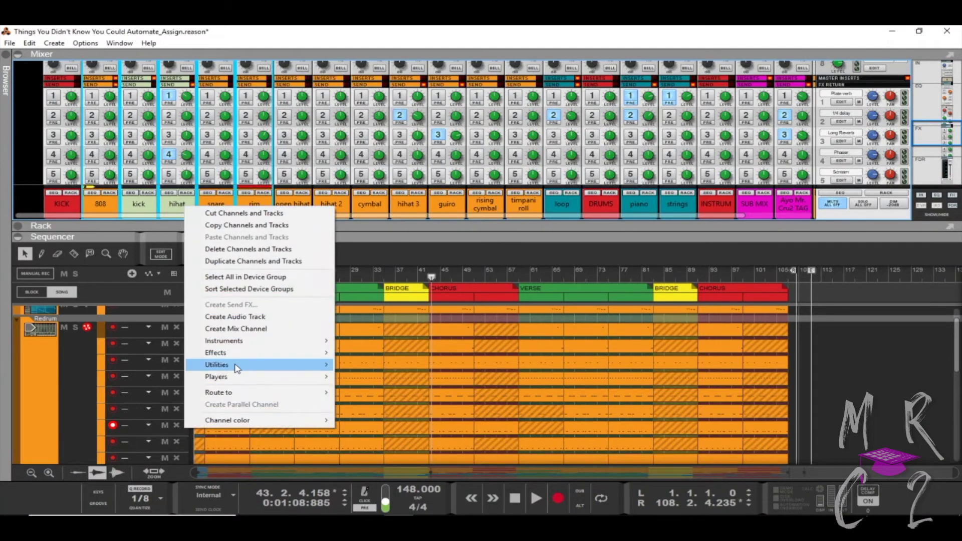
mouse_move(232, 395)
mouse_move(281, 420)
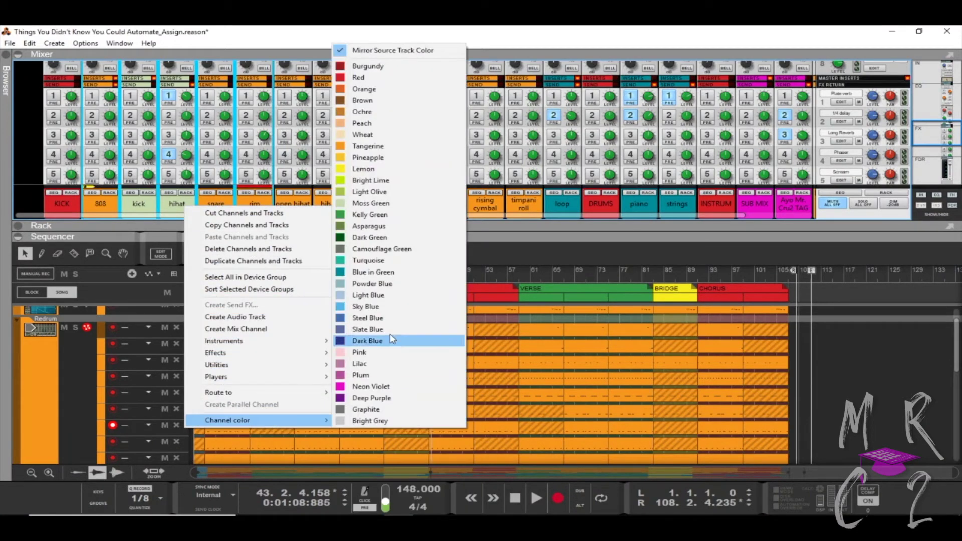
left_click(380, 146)
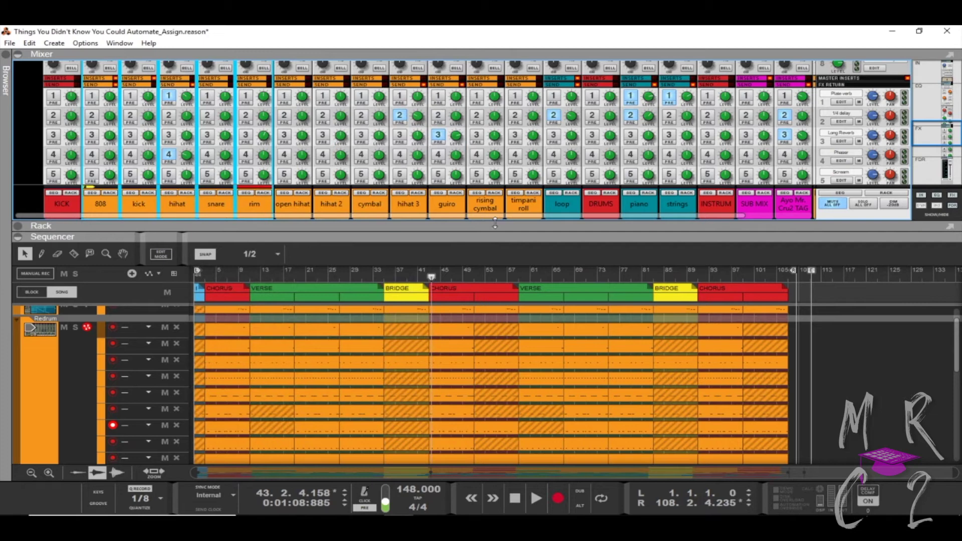
left_click_drag(498, 215, 623, 212)
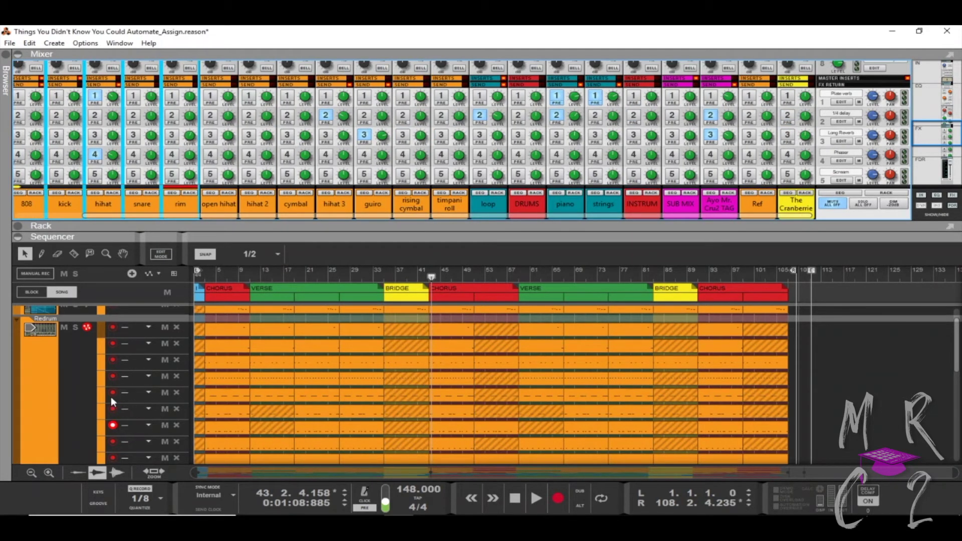
Select the cello track, then rename the strings channel strip to 'cello'.
scroll(111, 396, "down", 10)
left_click(29, 377)
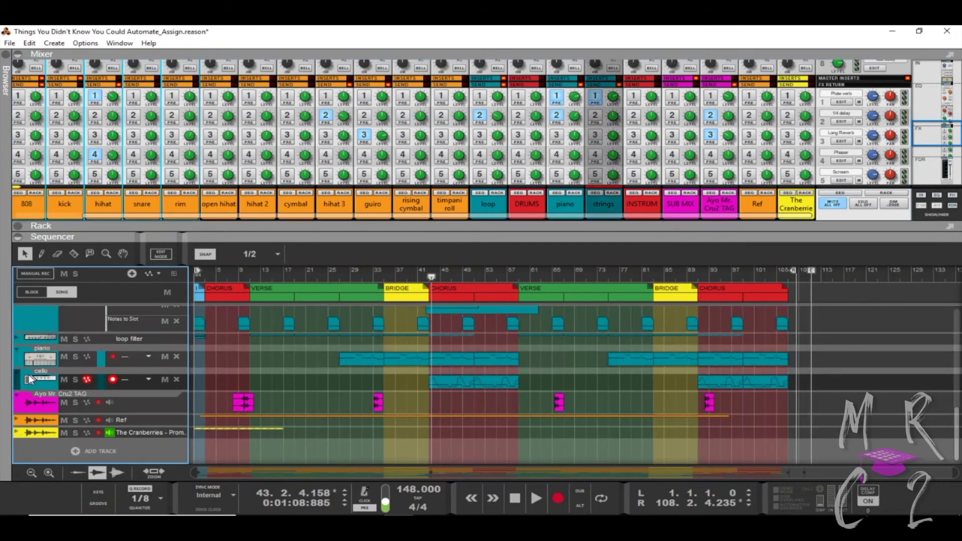
double_click(603, 204)
type("cell")
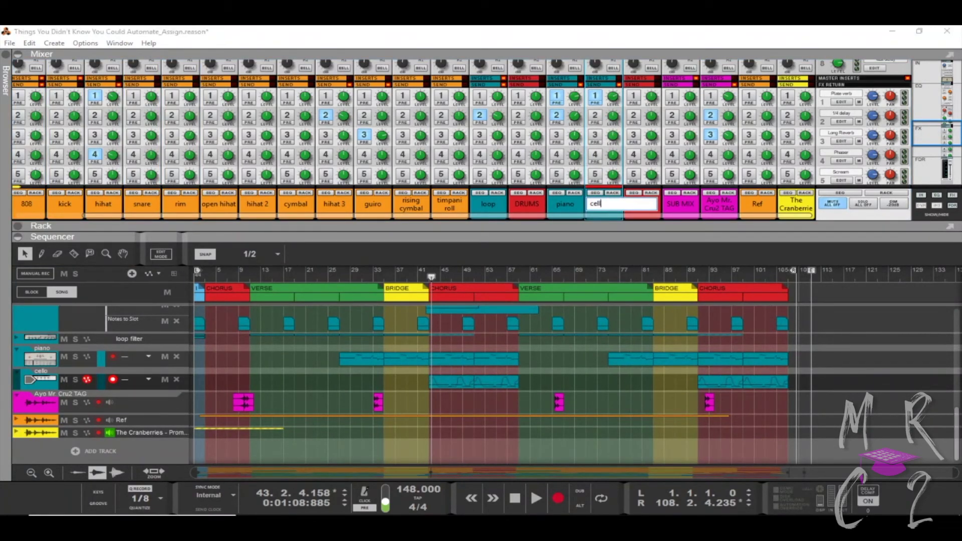
type("o")
key("Return")
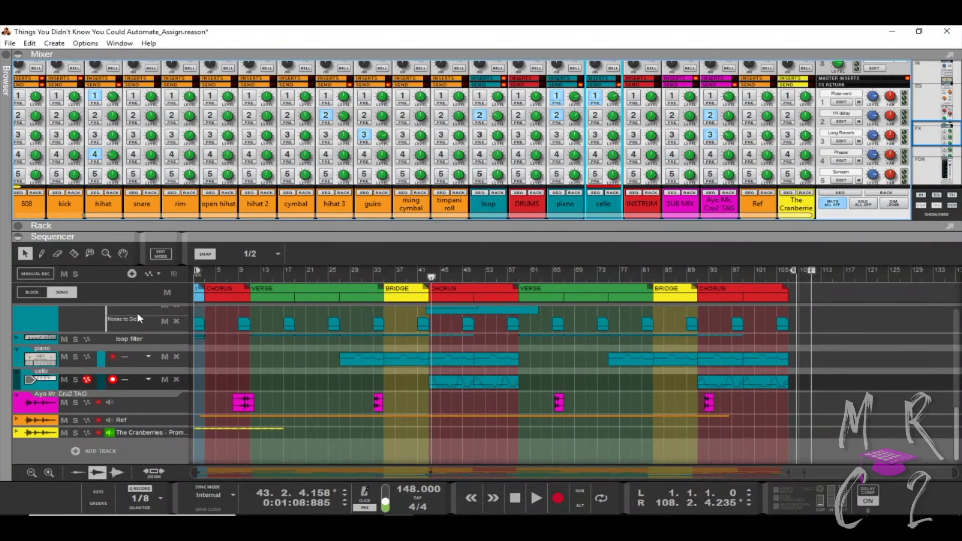
Move the loop channel strip to just after DRUMS, then scroll the mixer back left.
left_click(47, 340)
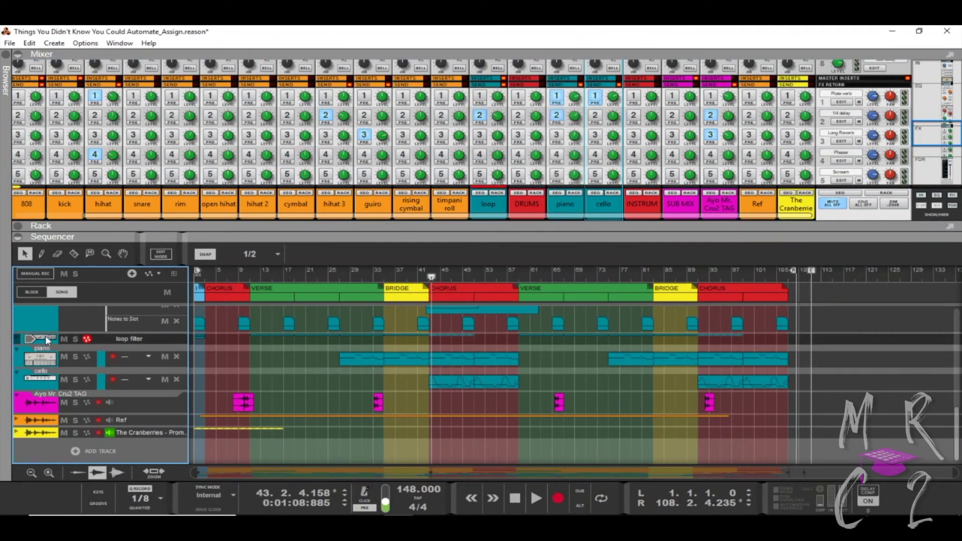
left_click_drag(488, 206, 511, 210)
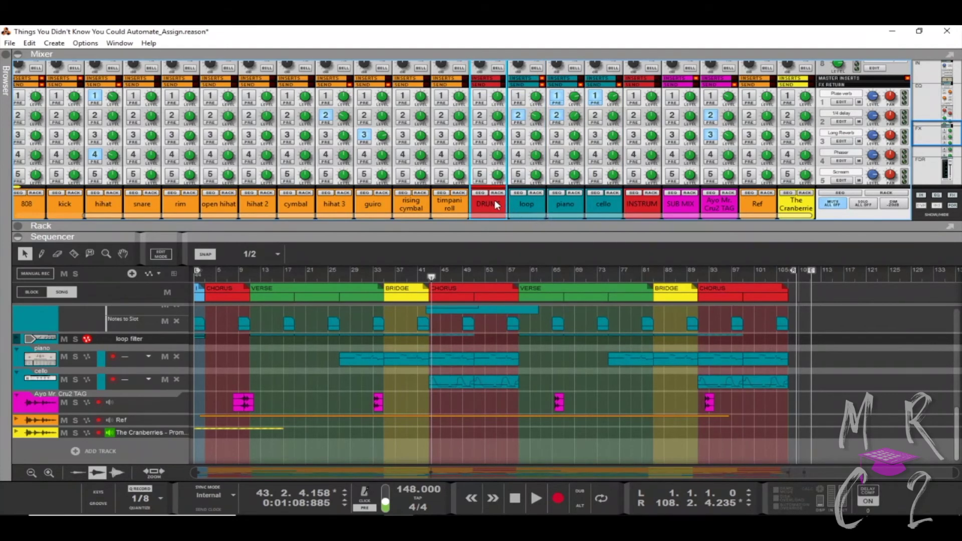
left_click_drag(477, 213, 541, 220)
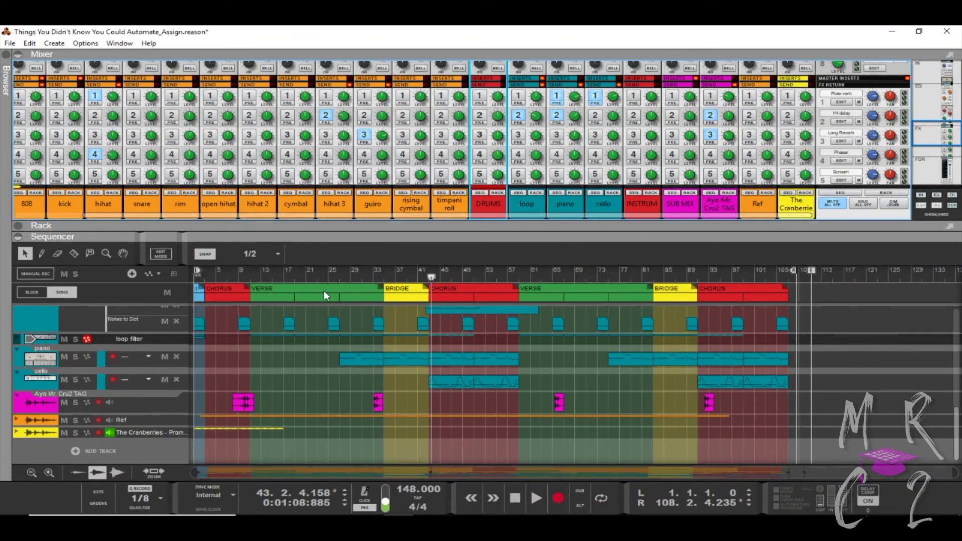